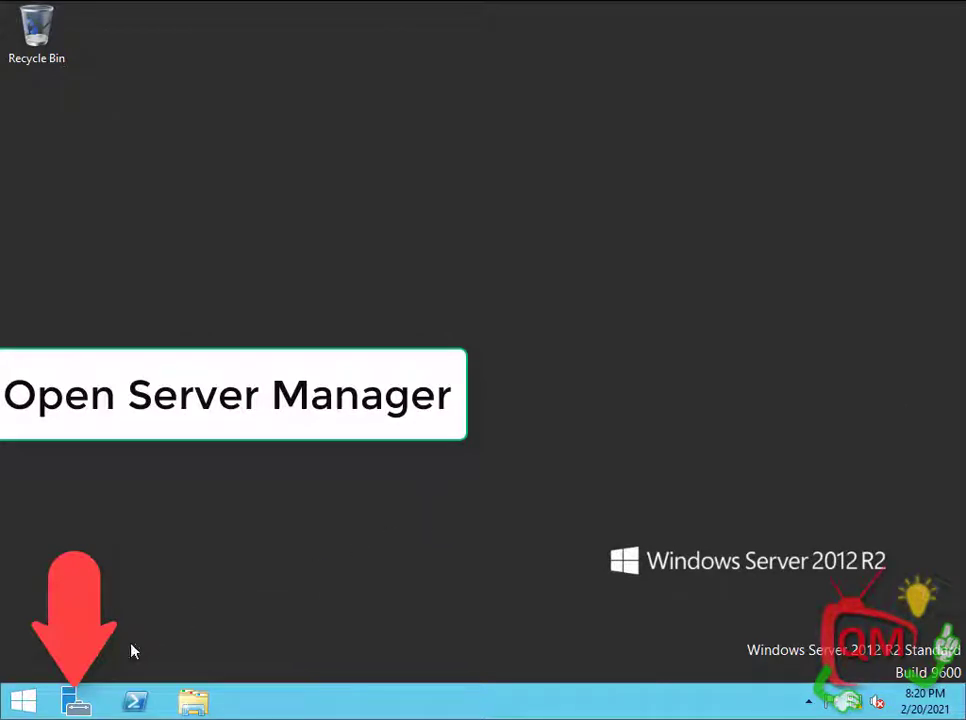
- Open Server Manager and start adding roles and features, using a role-based installation on the 192.168.1.2 server from the server pool
left_click(76, 704)
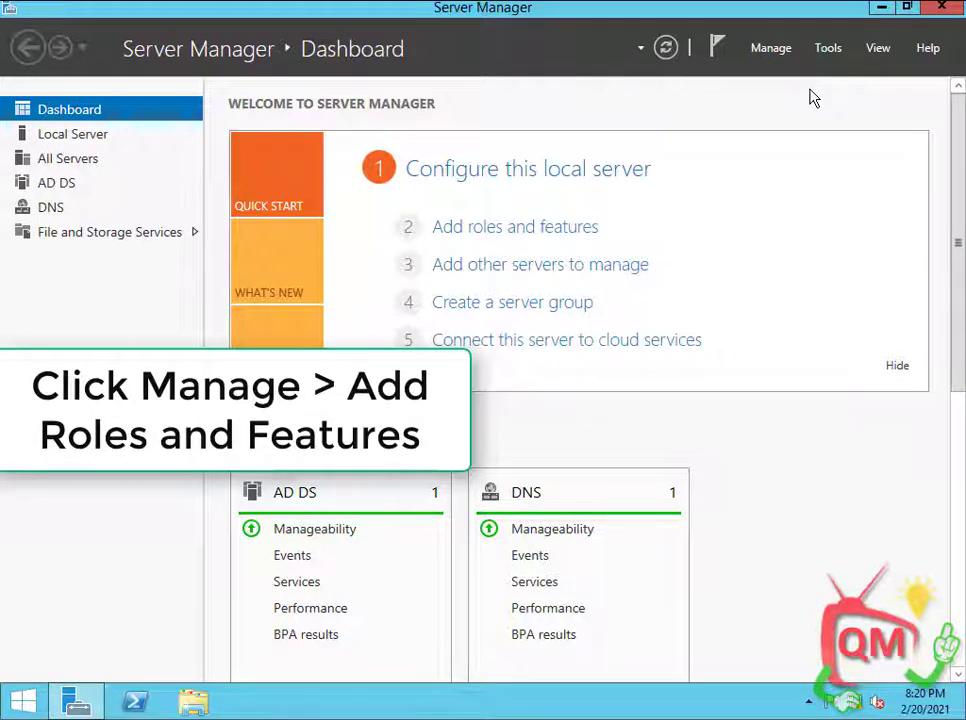
left_click(771, 48)
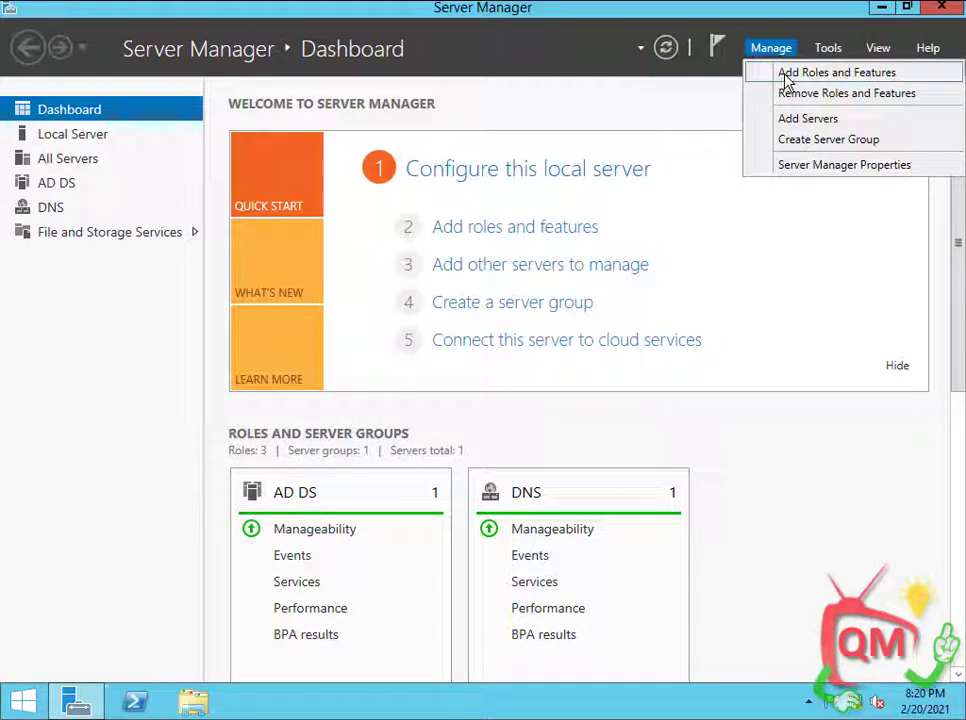
left_click(788, 80)
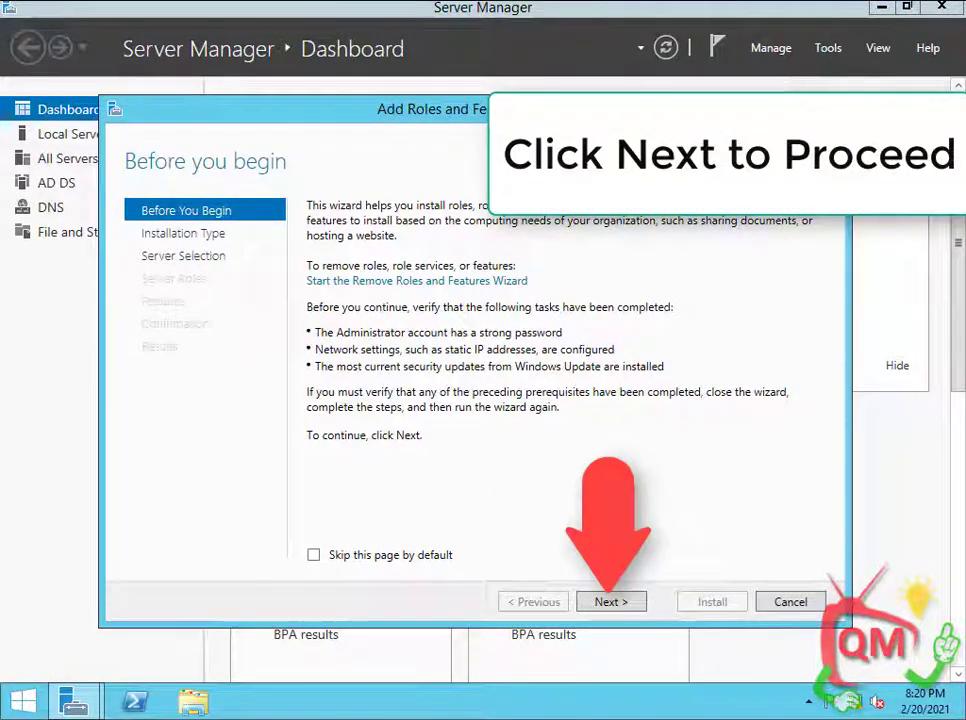
left_click(610, 603)
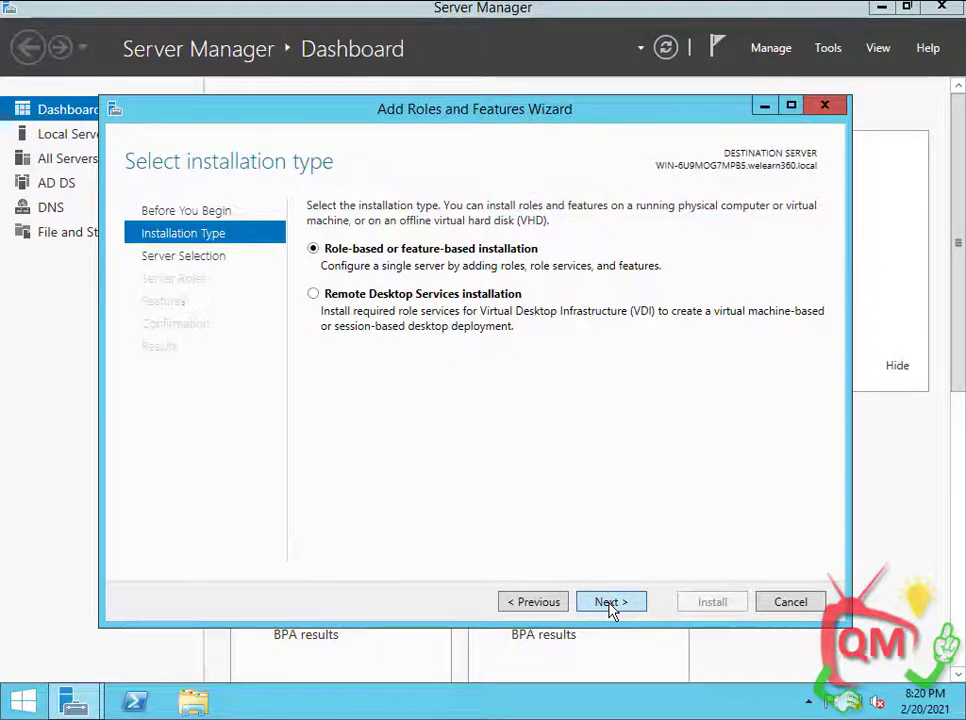
left_click(609, 603)
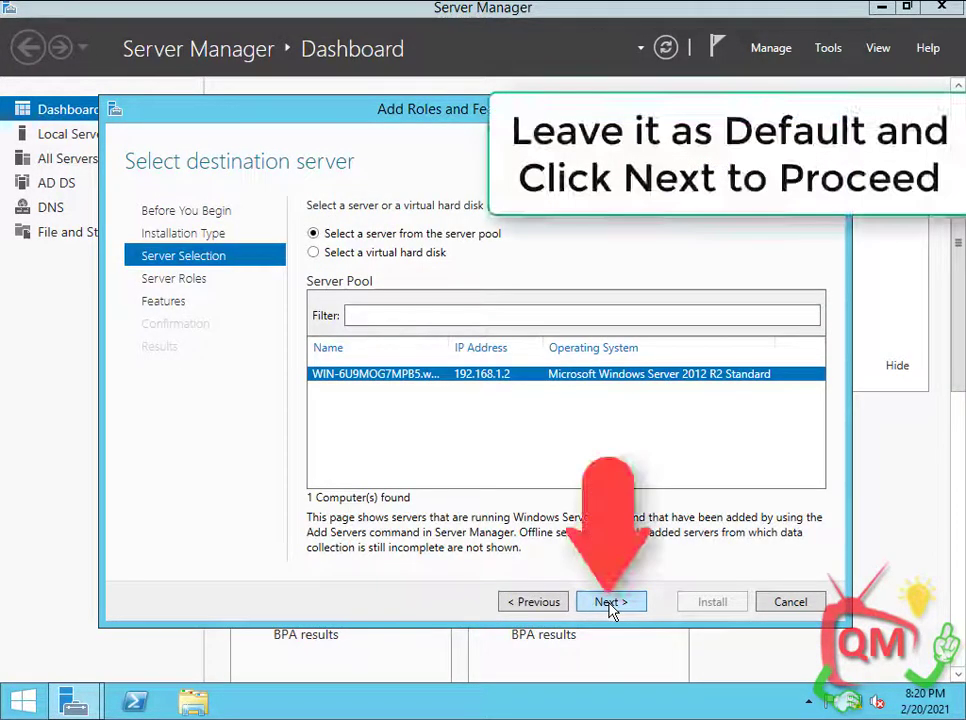
left_click(610, 603)
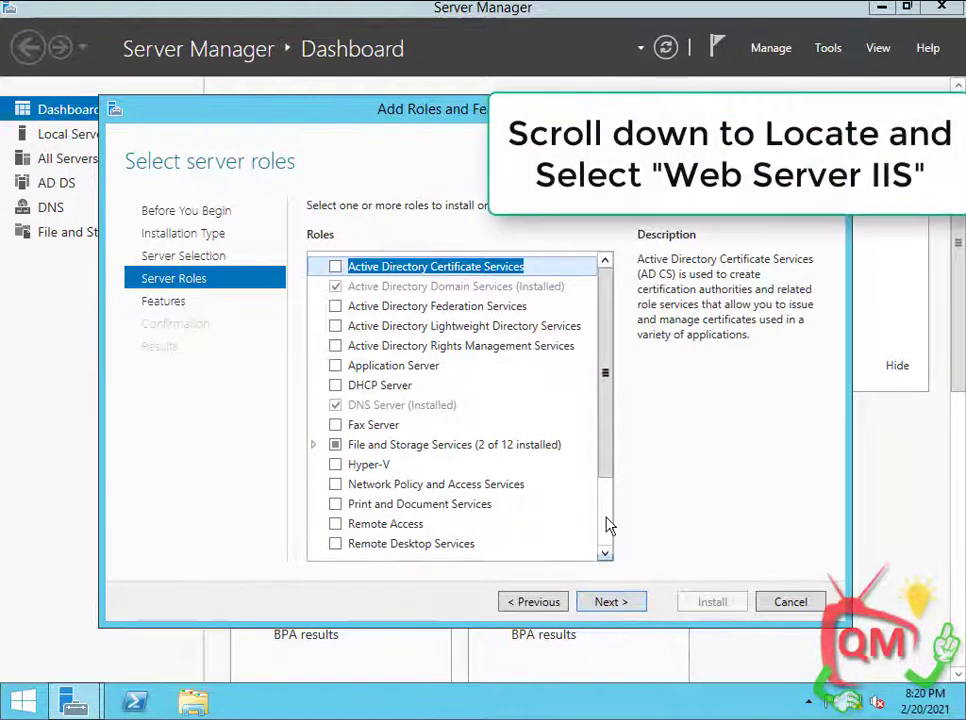
- Select the Web Server (IIS) server role and add its required features, including the management tools
left_click_drag(604, 421, 608, 505)
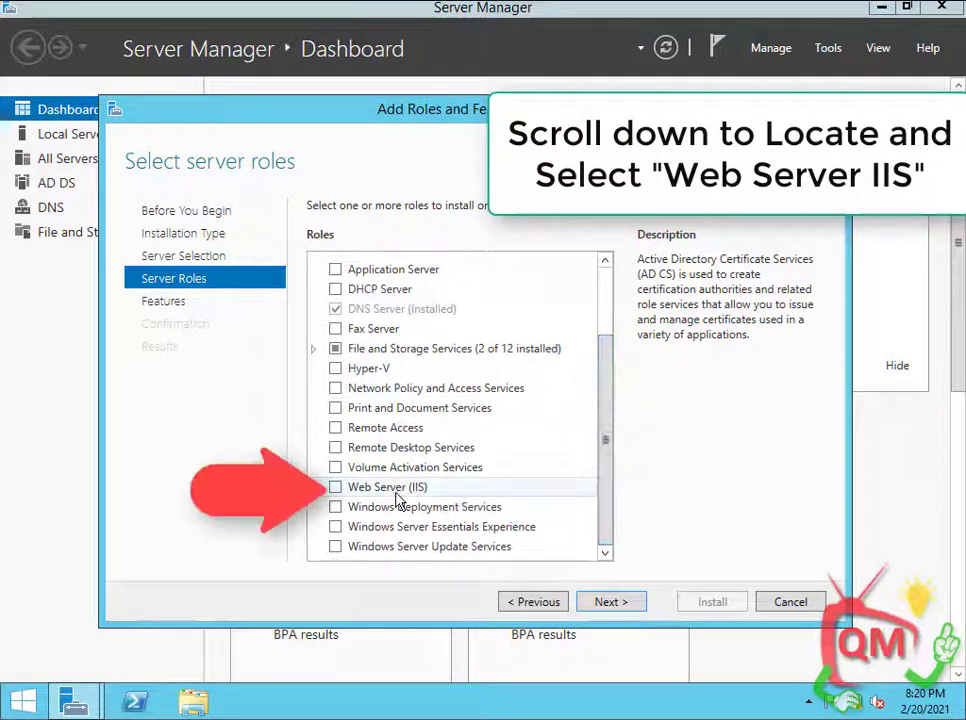
left_click(354, 492)
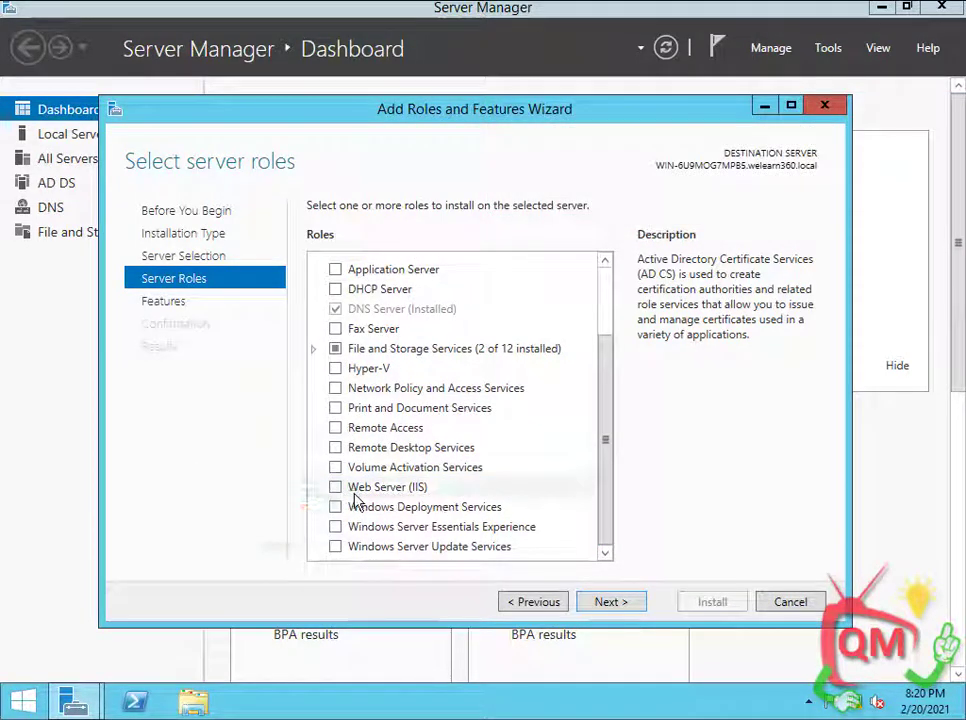
left_click(334, 486)
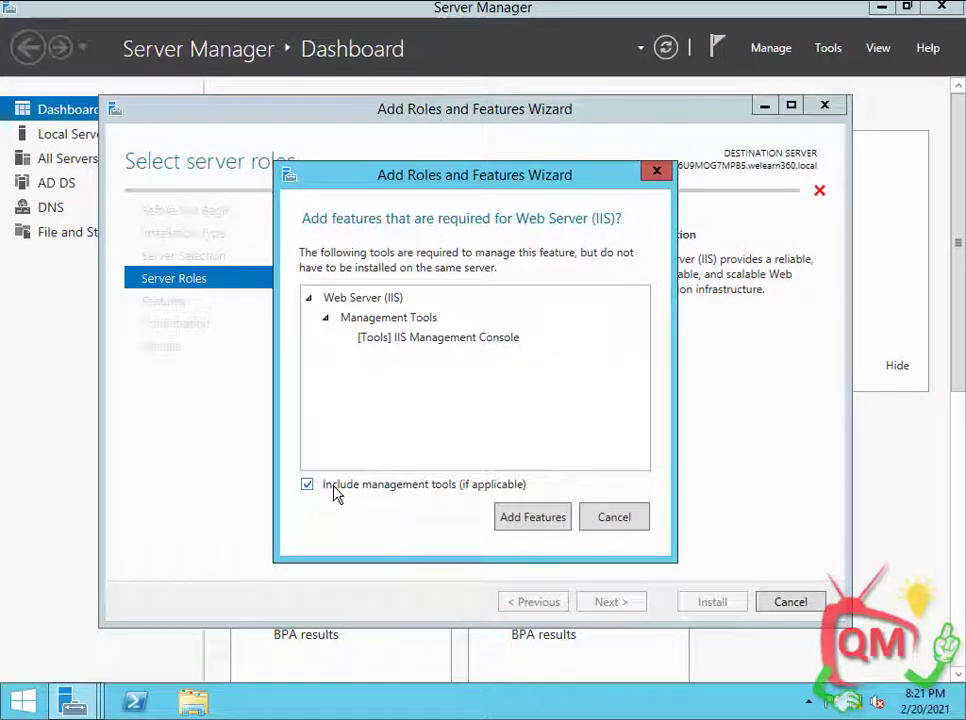
left_click(535, 526)
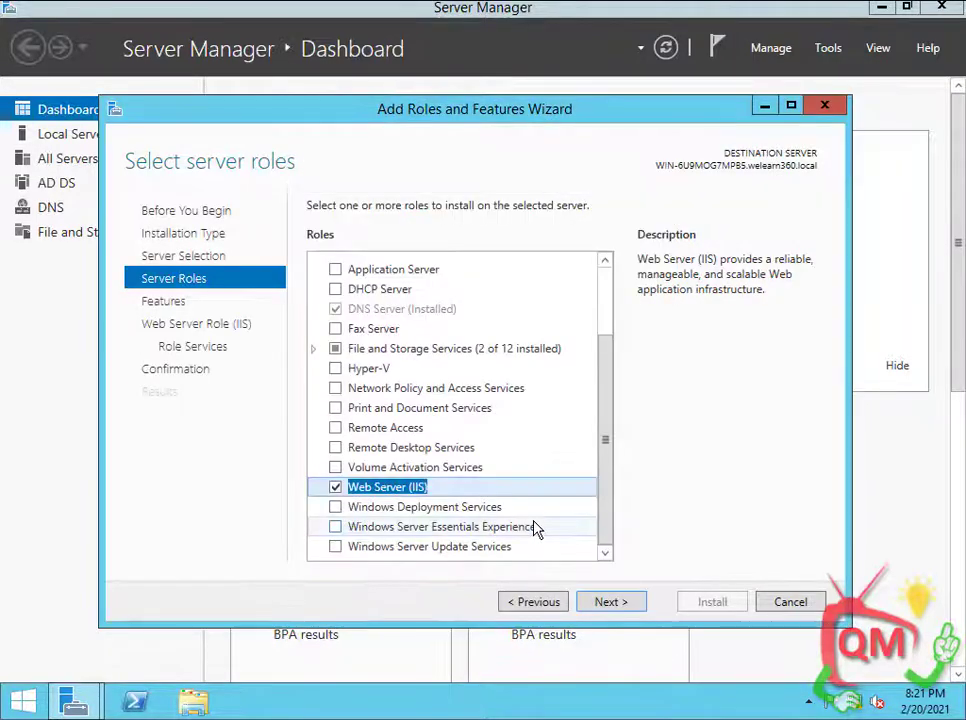
- Keep the default features and role services, install the Web Server (IIS) role, and close the wizard
left_click(619, 607)
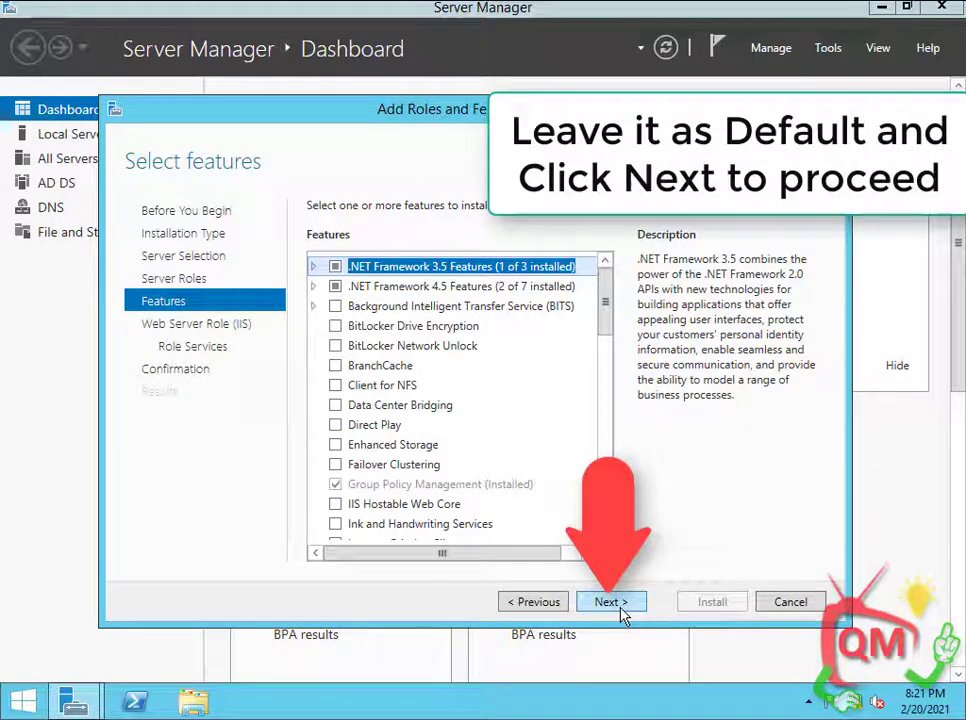
left_click(621, 606)
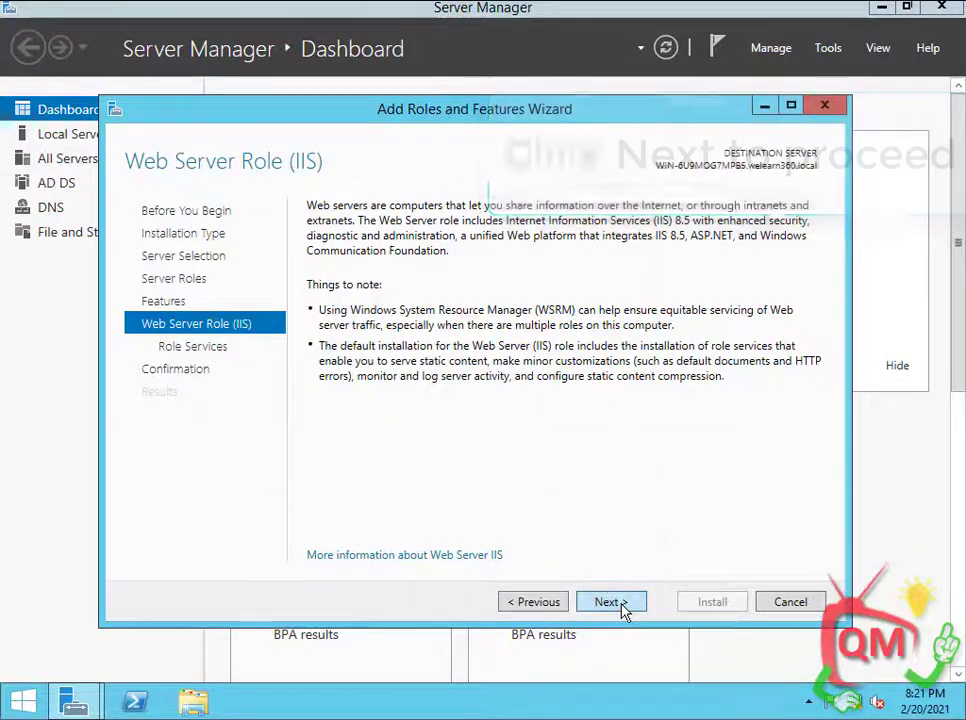
left_click(621, 607)
left_click(621, 605)
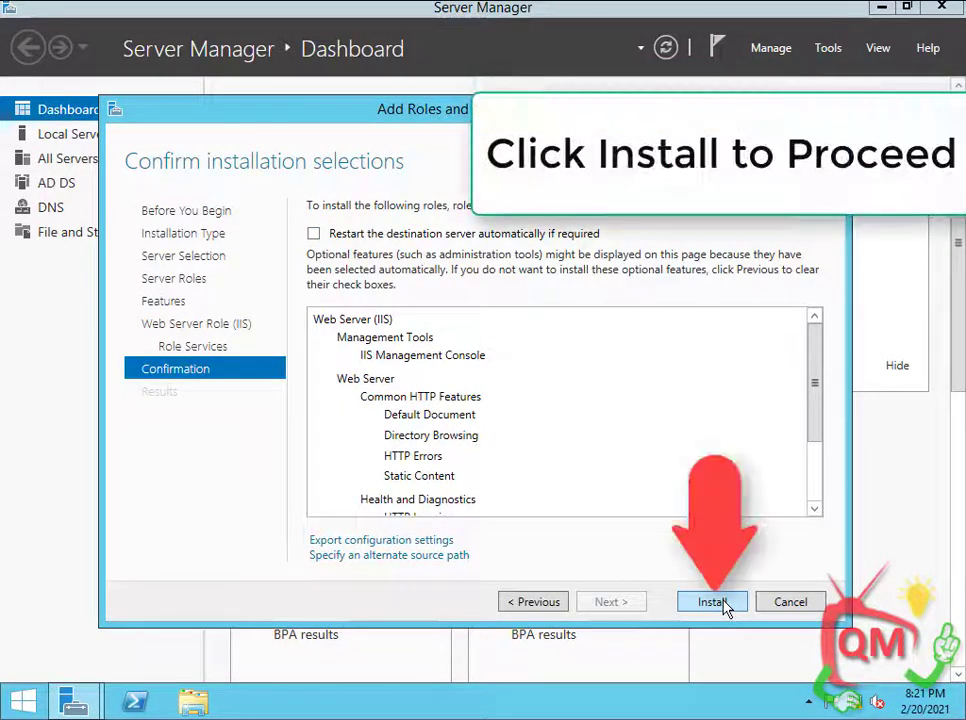
left_click(712, 602)
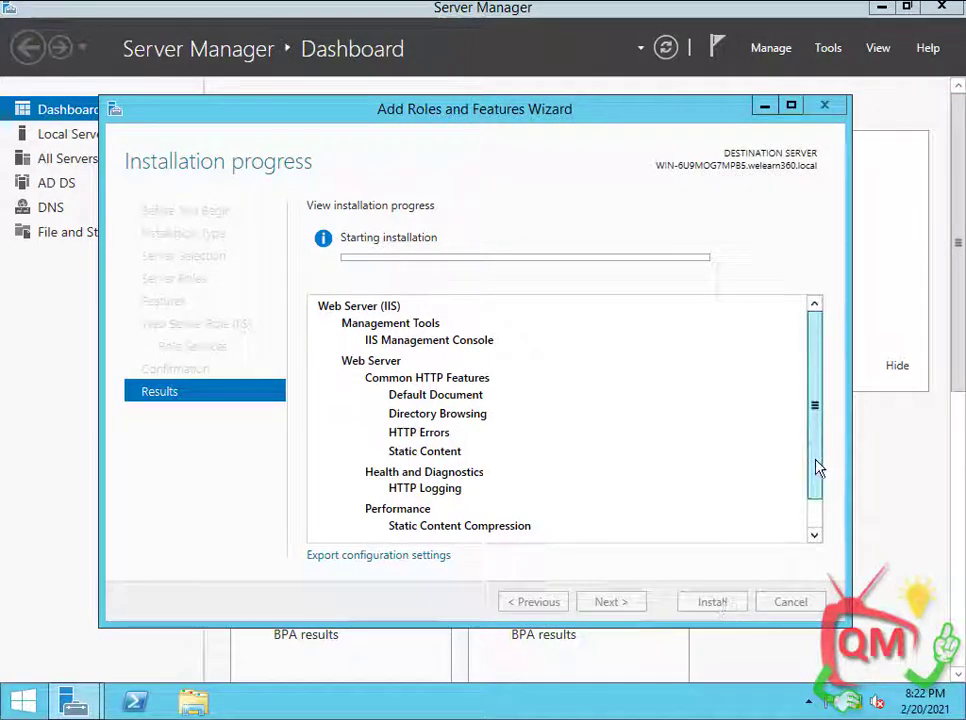
scroll(817, 490, "down", 1)
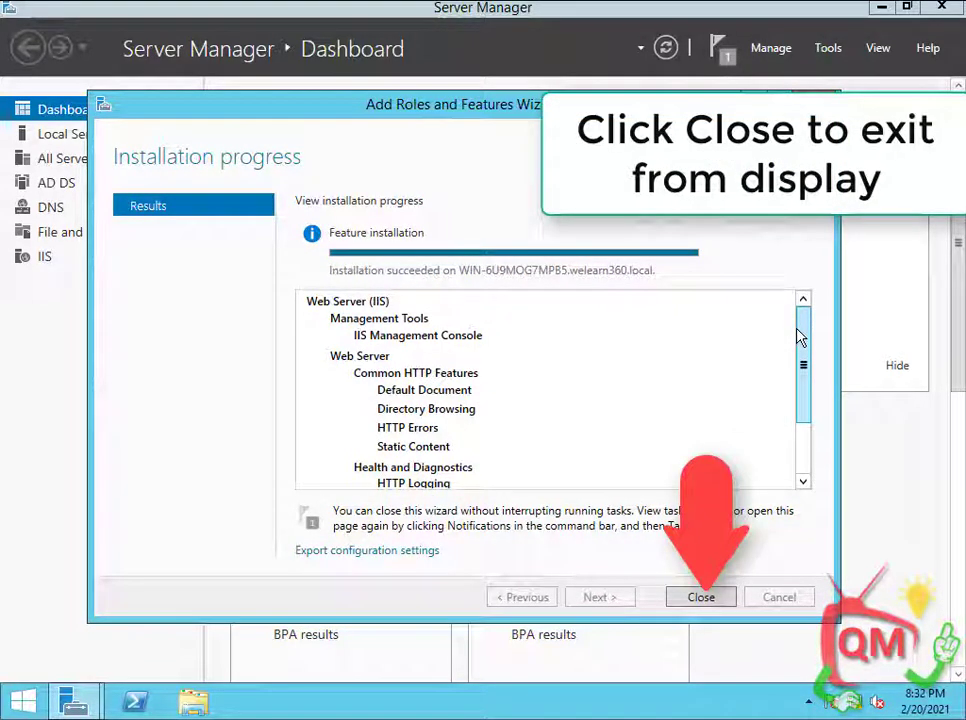
left_click(700, 597)
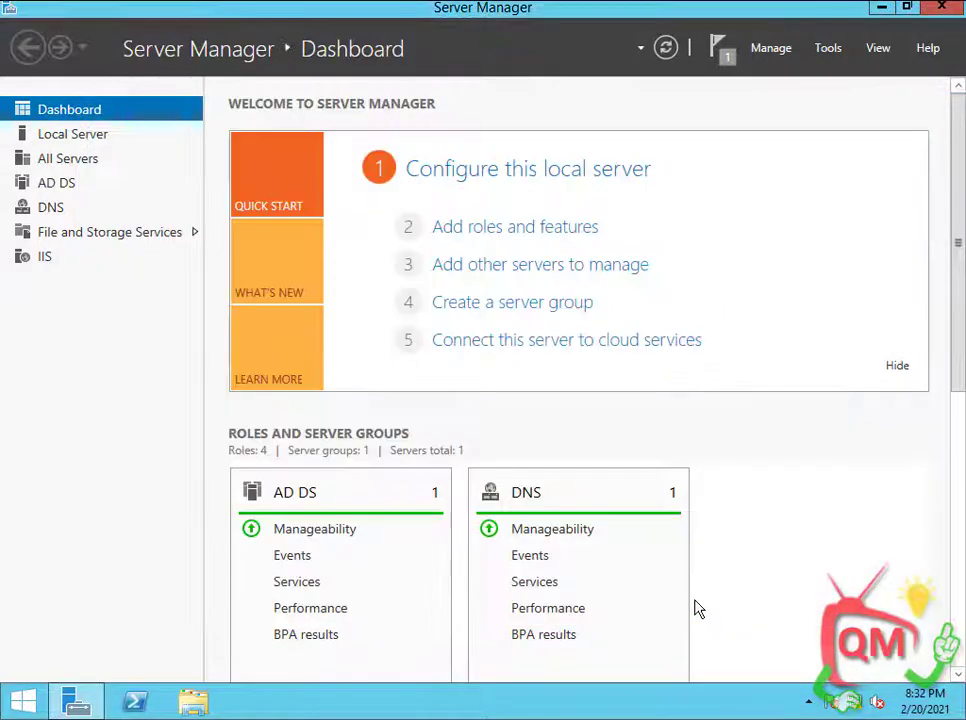
- View the IIS server page in Server Manager and return to the desktop
left_click(44, 258)
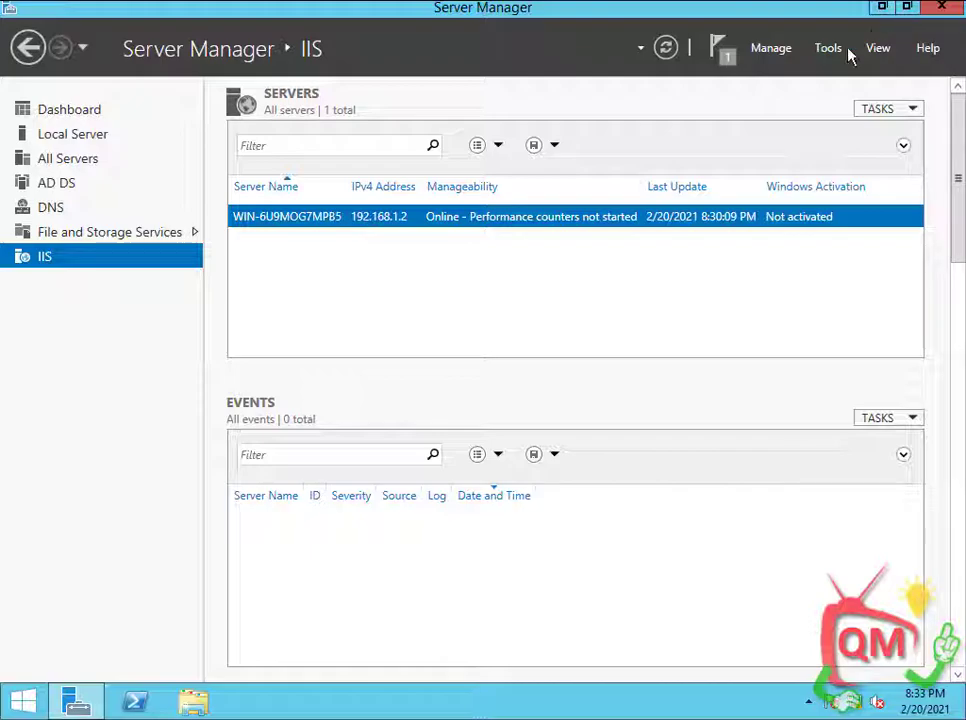
key("super+d")
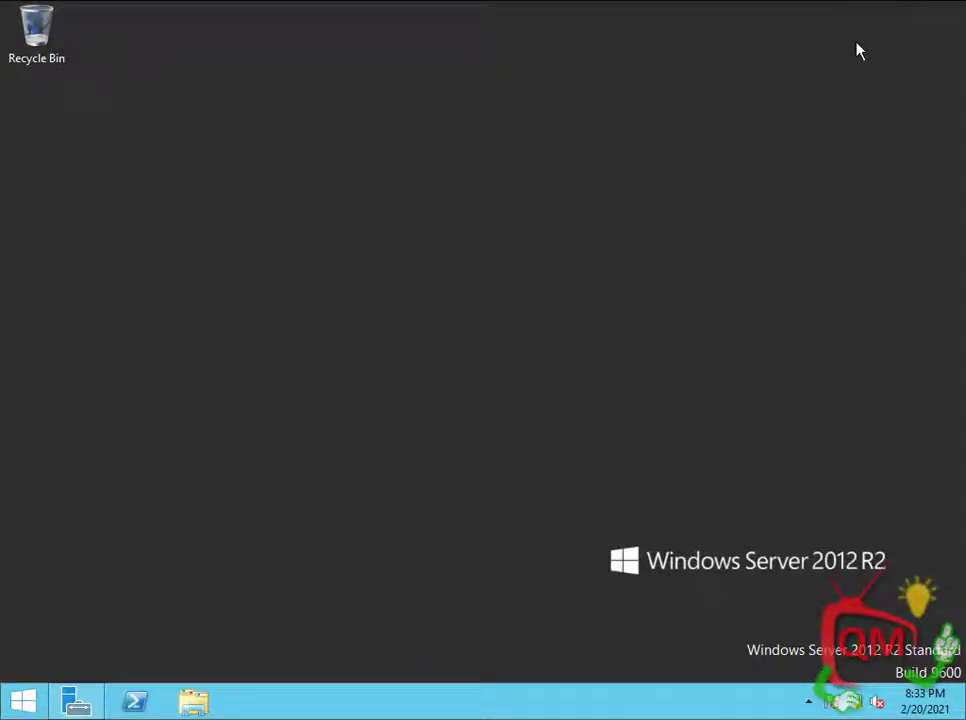
- Open Internet Explorer, postpone its initial setup, and visit the server's IIS default website at 192.168.1.2
left_click(24, 702)
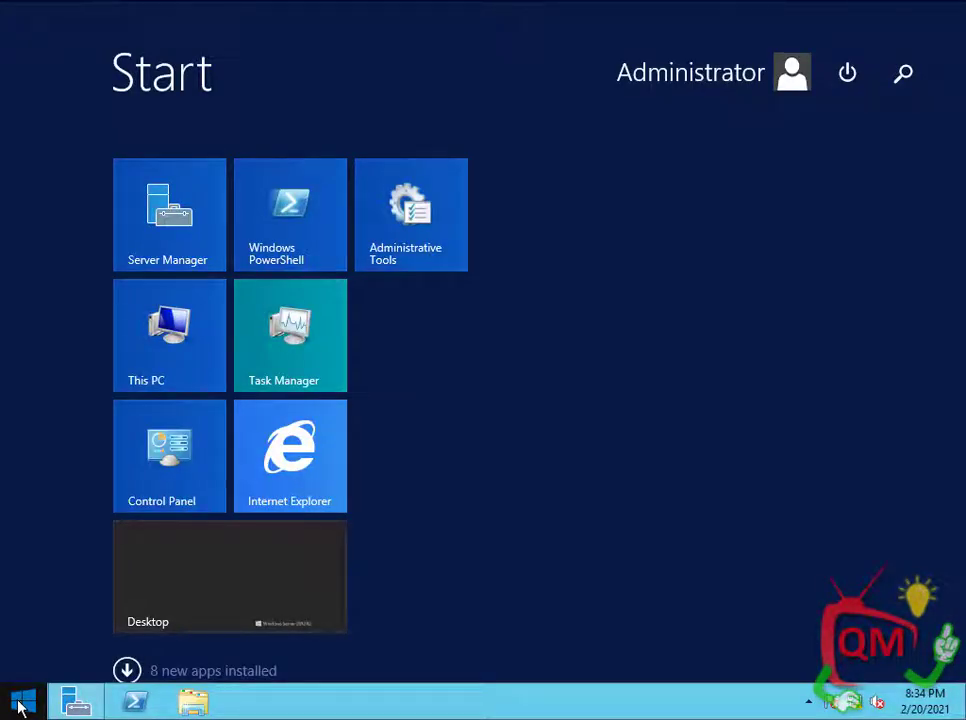
left_click(304, 465)
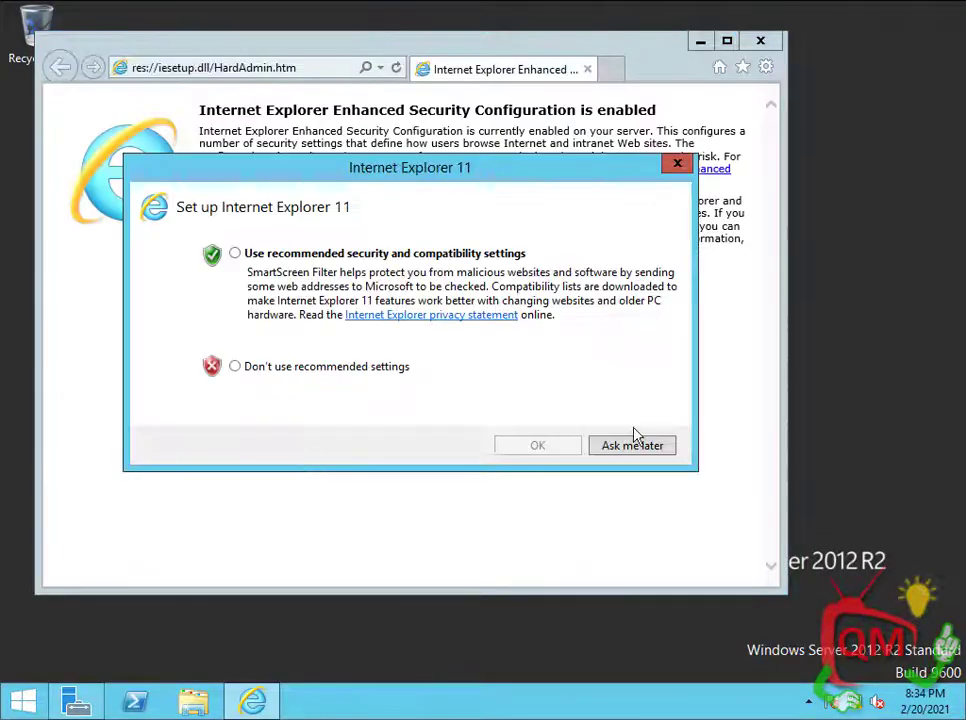
left_click(632, 446)
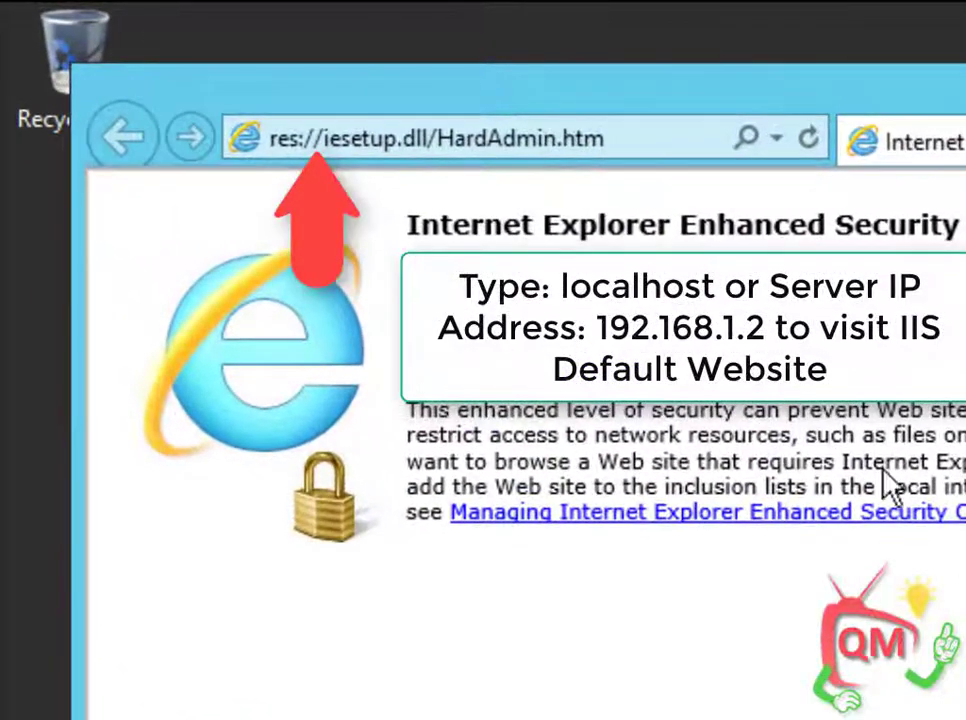
left_click(628, 140)
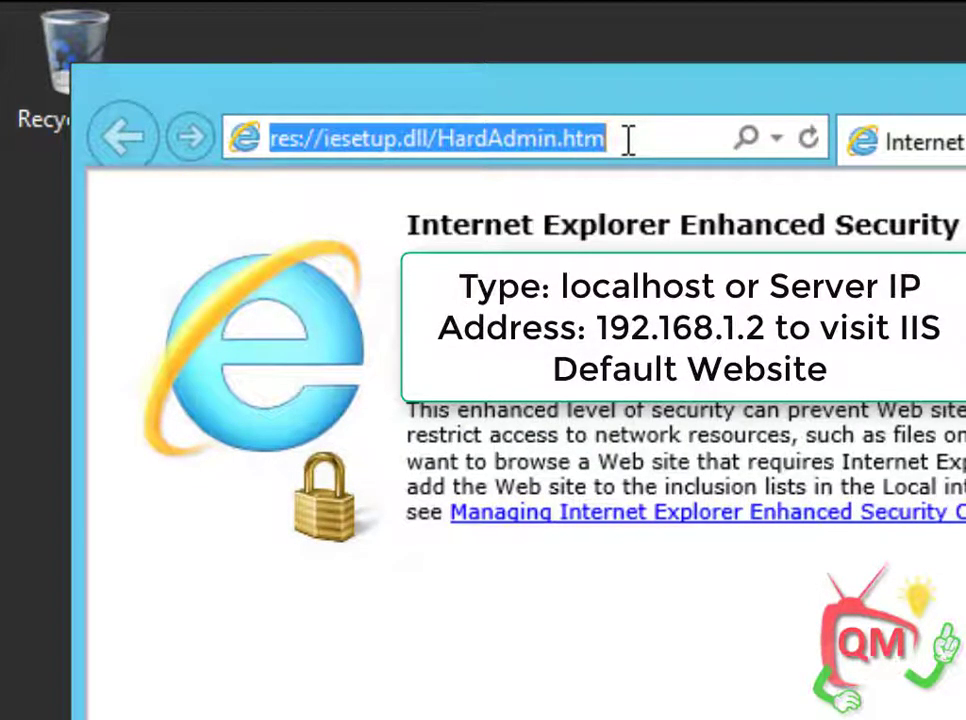
type("192.168.")
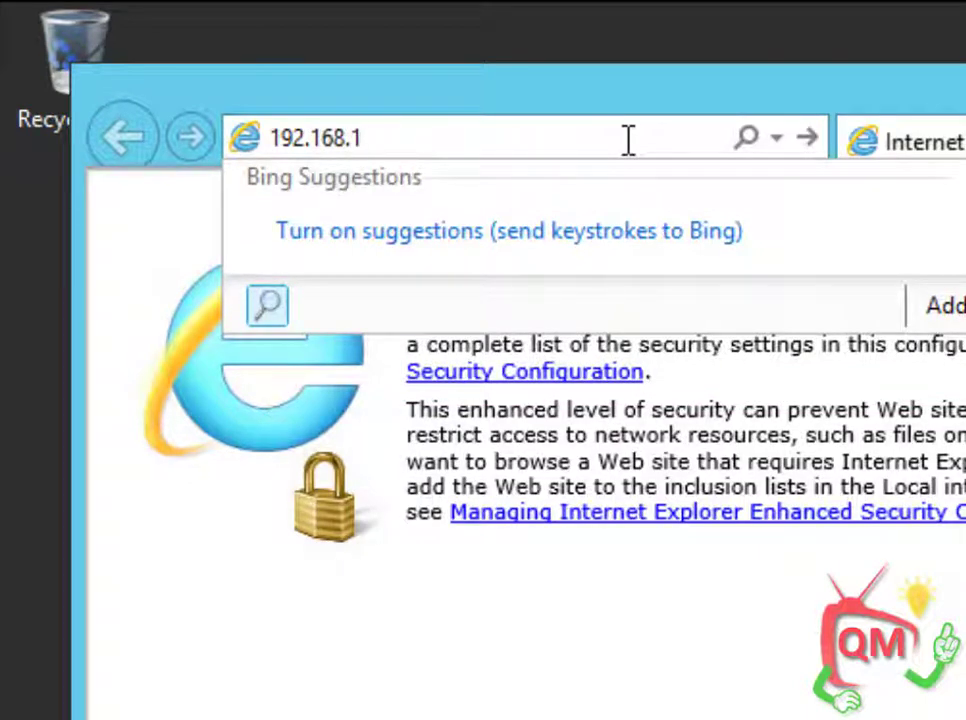
type("1.2")
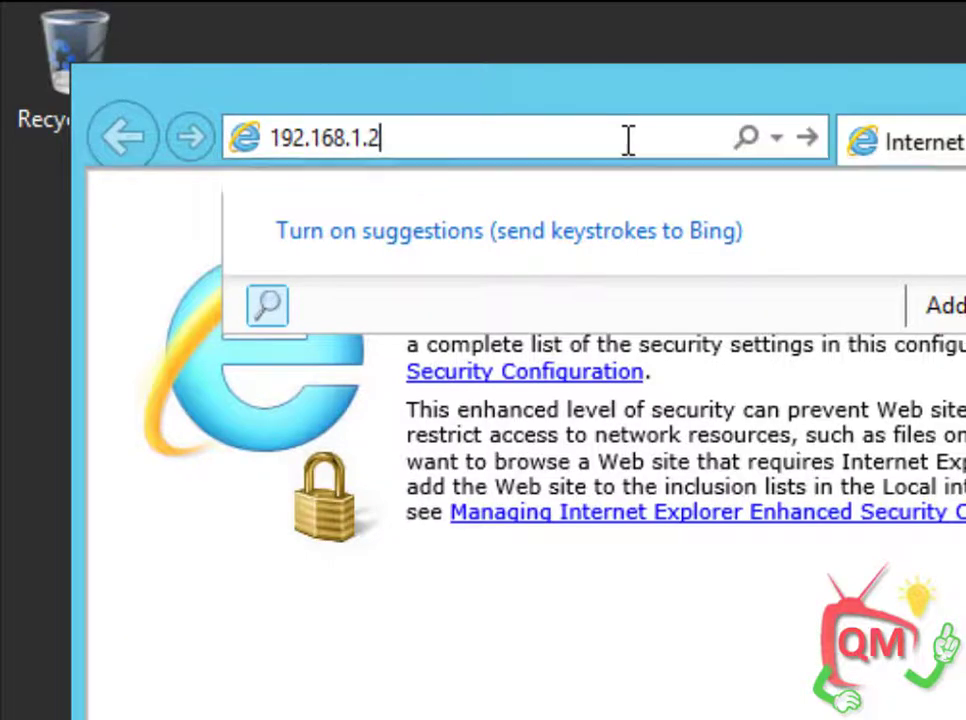
key("Return")
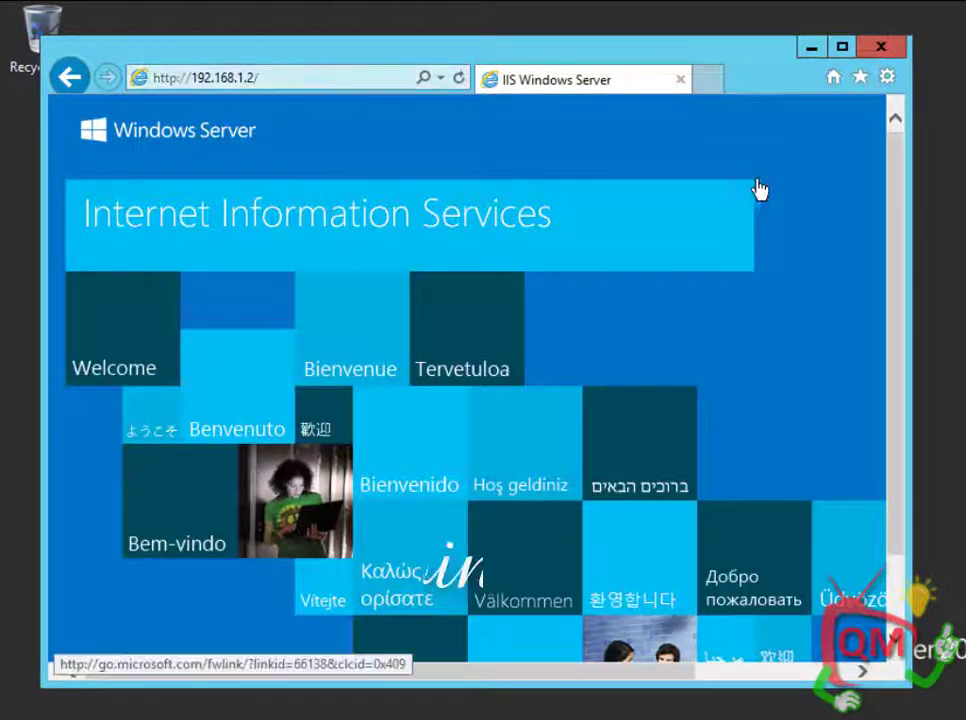
- Look through the IIS default page, maximize the browser window for a full view, and minimize it
scroll(888, 215, "down", 2)
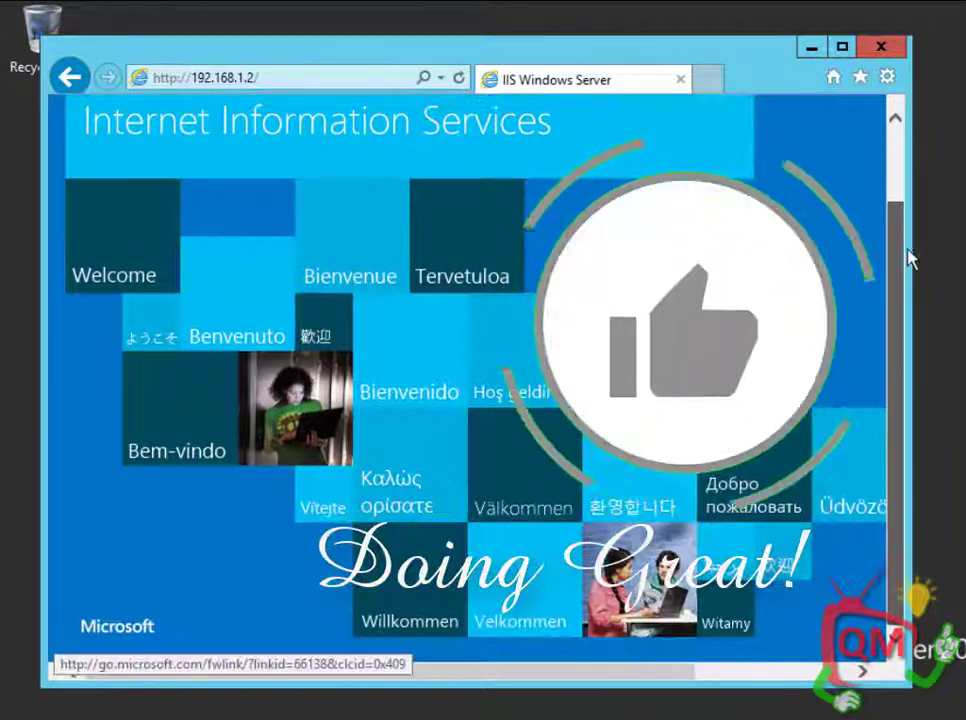
scroll(900, 200, "up", 2)
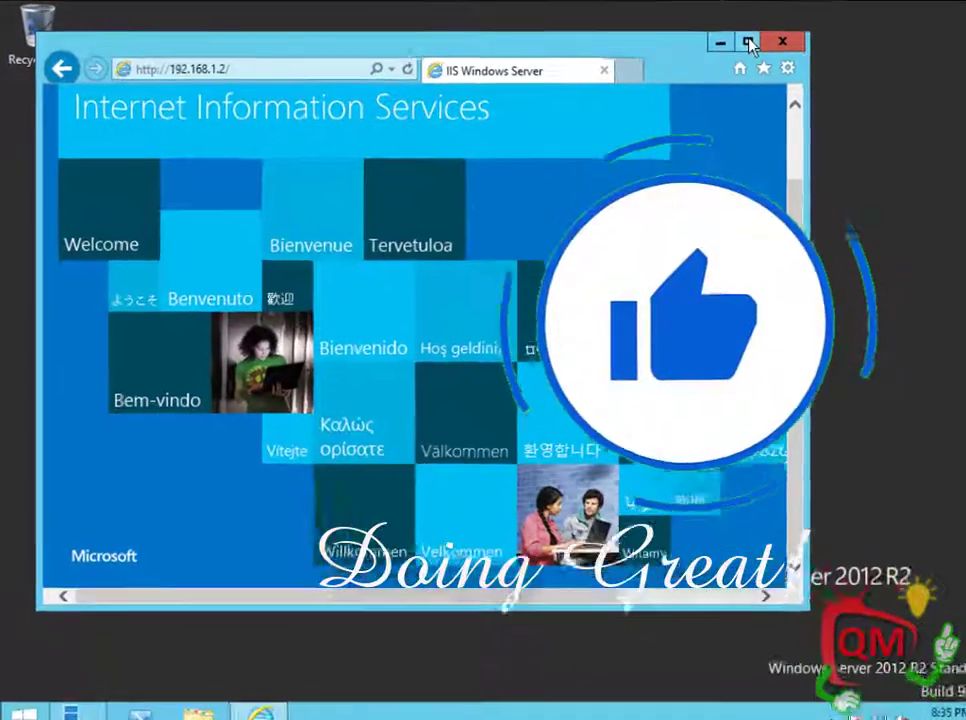
left_click(832, 47)
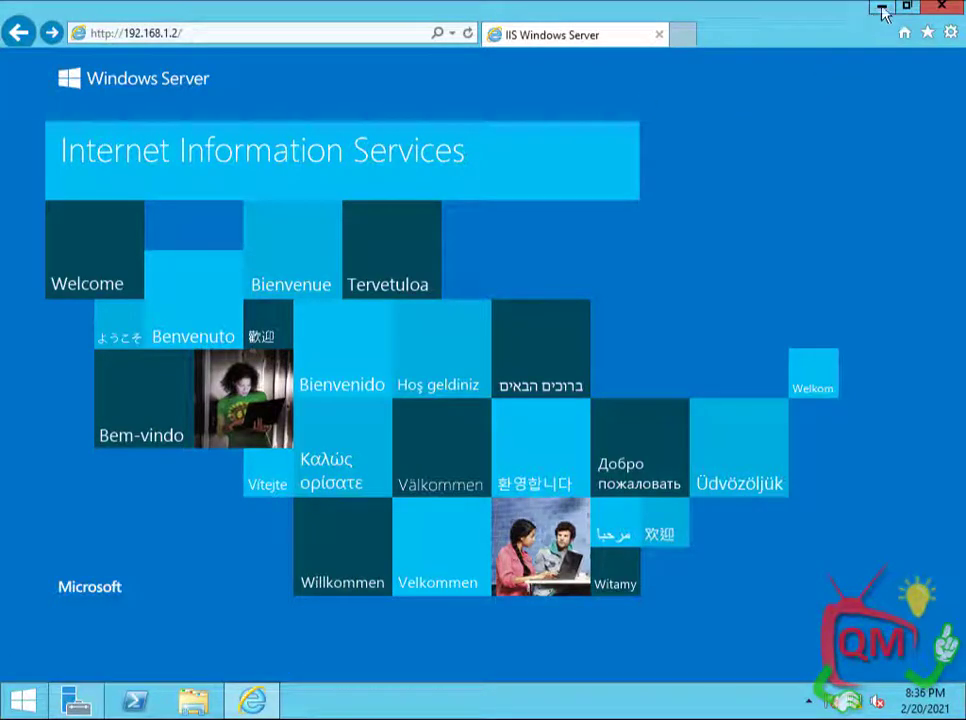
left_click(881, 9)
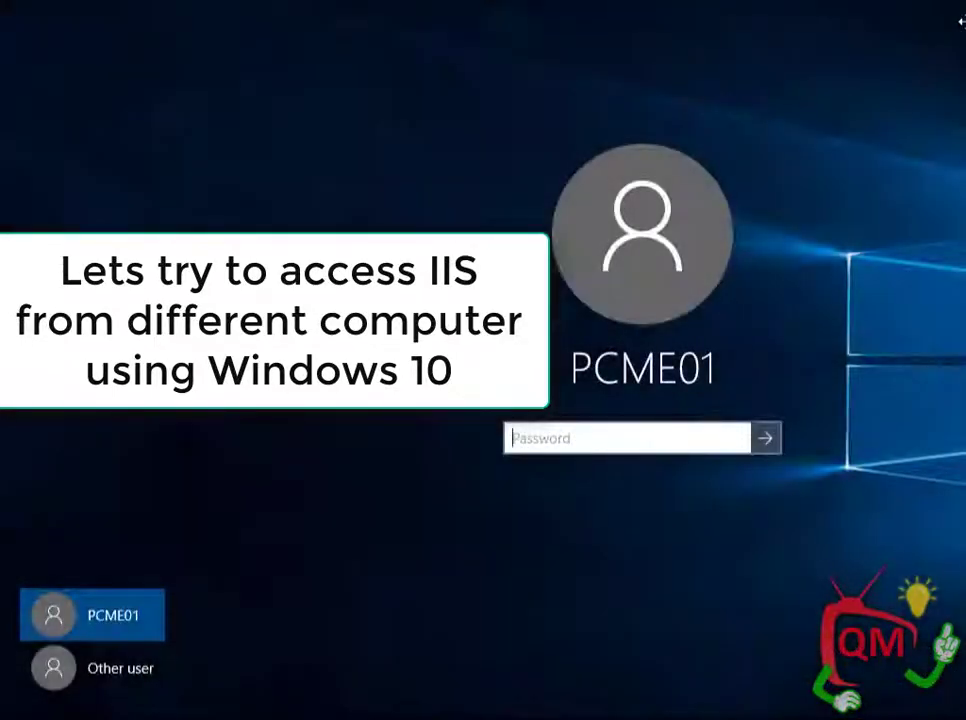
- Sign in to the Windows 10 computer with the account password and visit 192.168.1.2 in Microsoft Edge
left_click(766, 441)
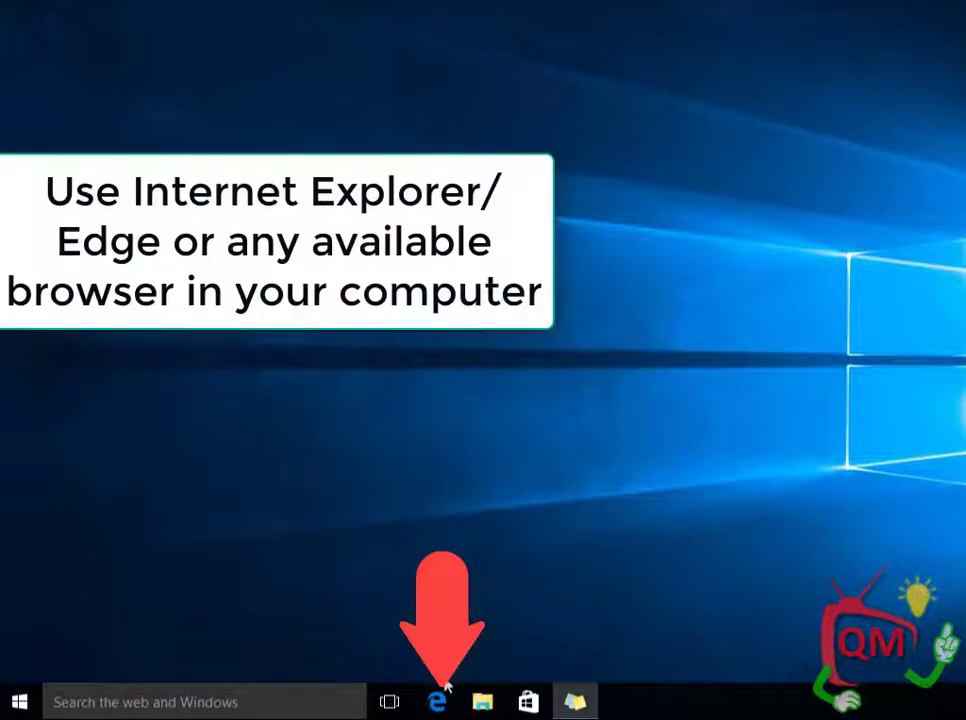
left_click(436, 702)
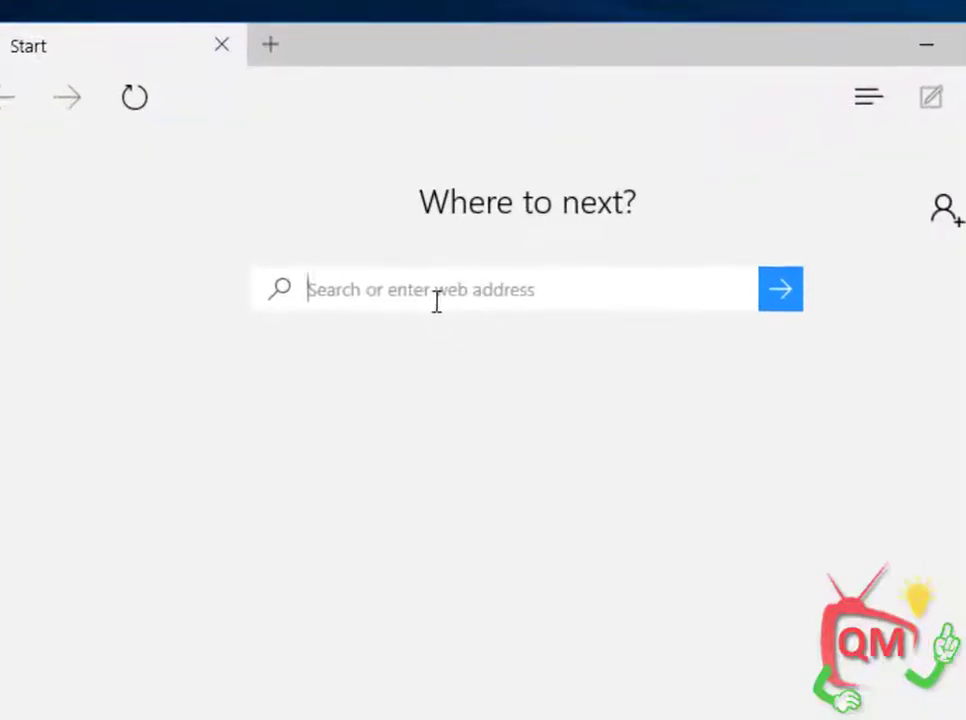
type("192.168.1.2")
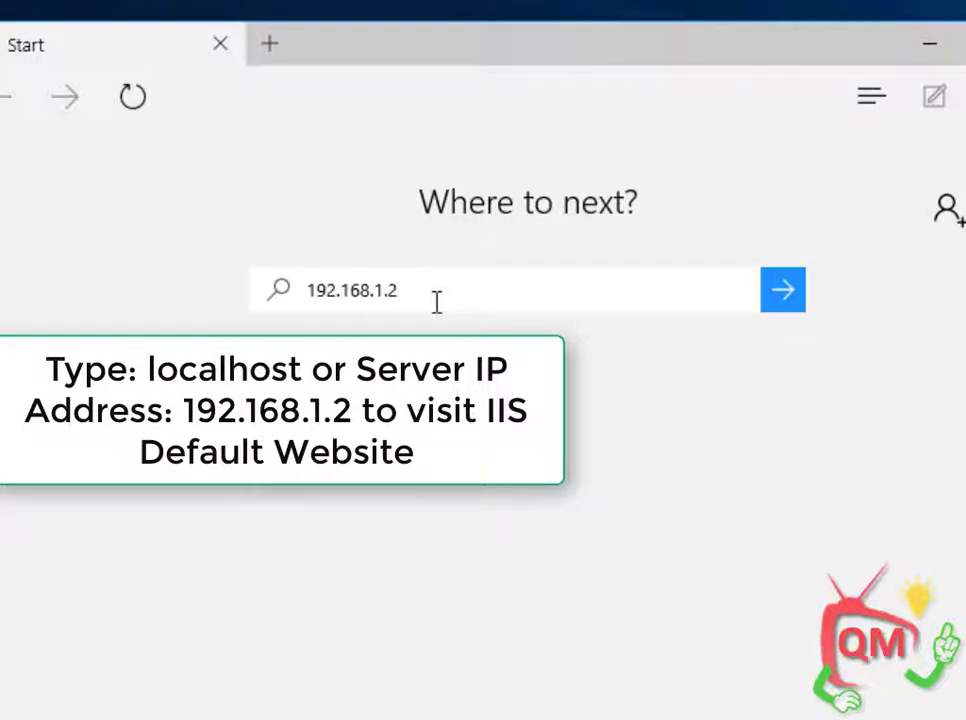
left_click(792, 299)
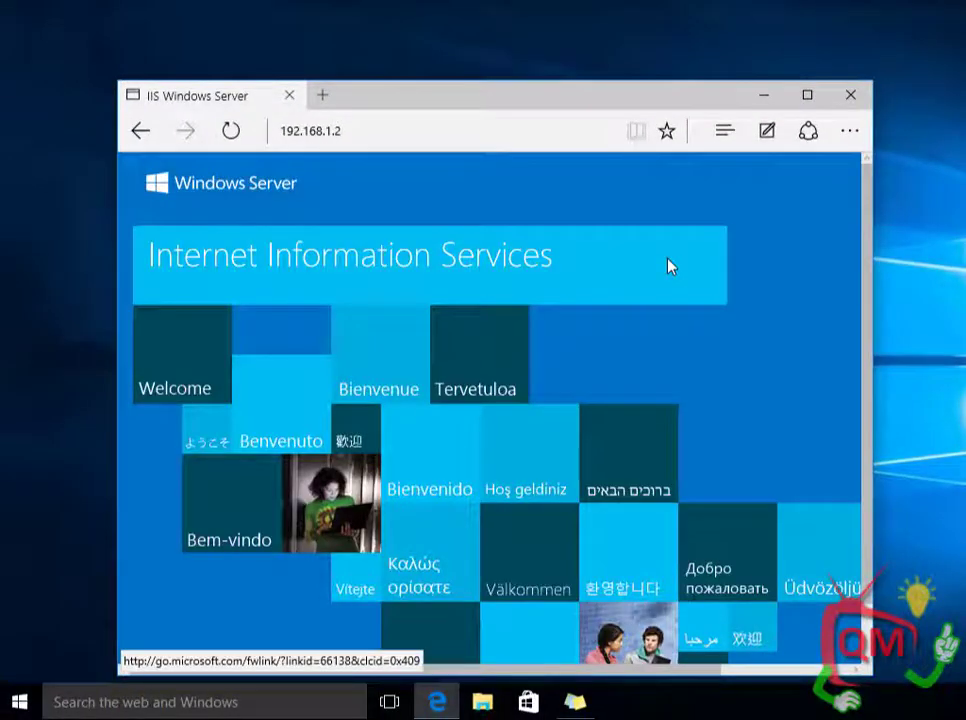
- Look through the IIS default page on the client computer and close the browser
scroll(669, 265, "down", 2)
left_click_drag(560, 96, 528, 57)
left_click_drag(834, 192, 836, 218)
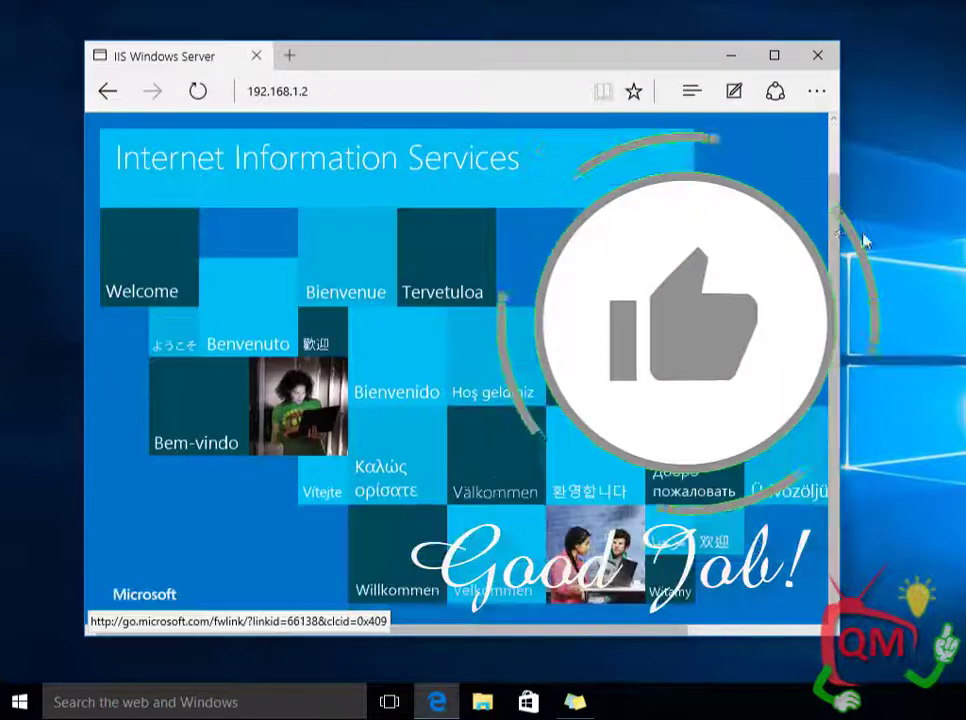
left_click(818, 56)
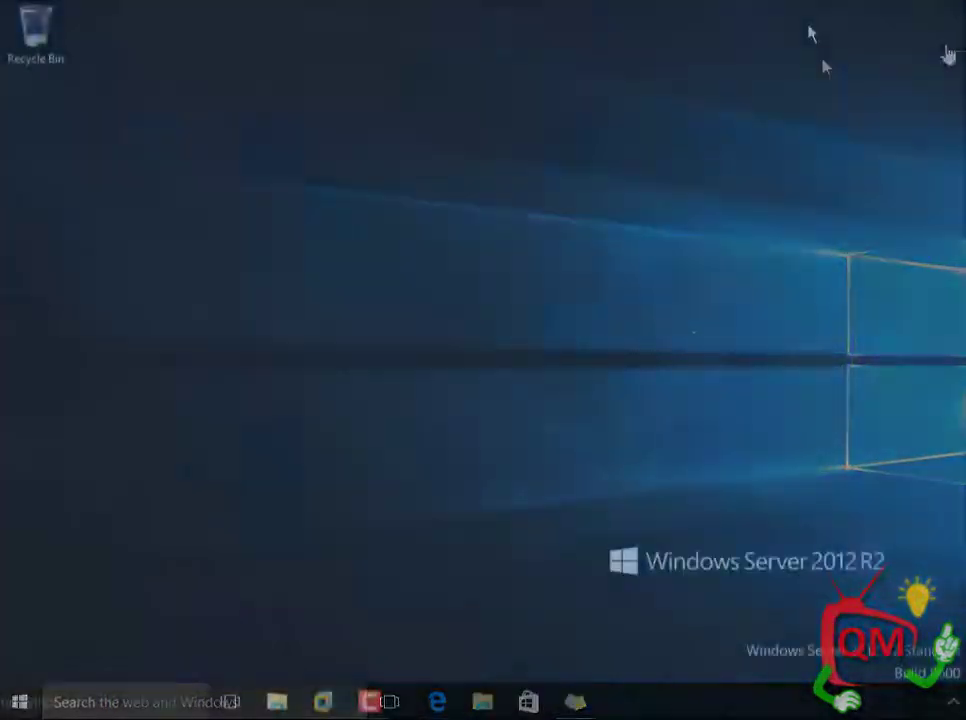